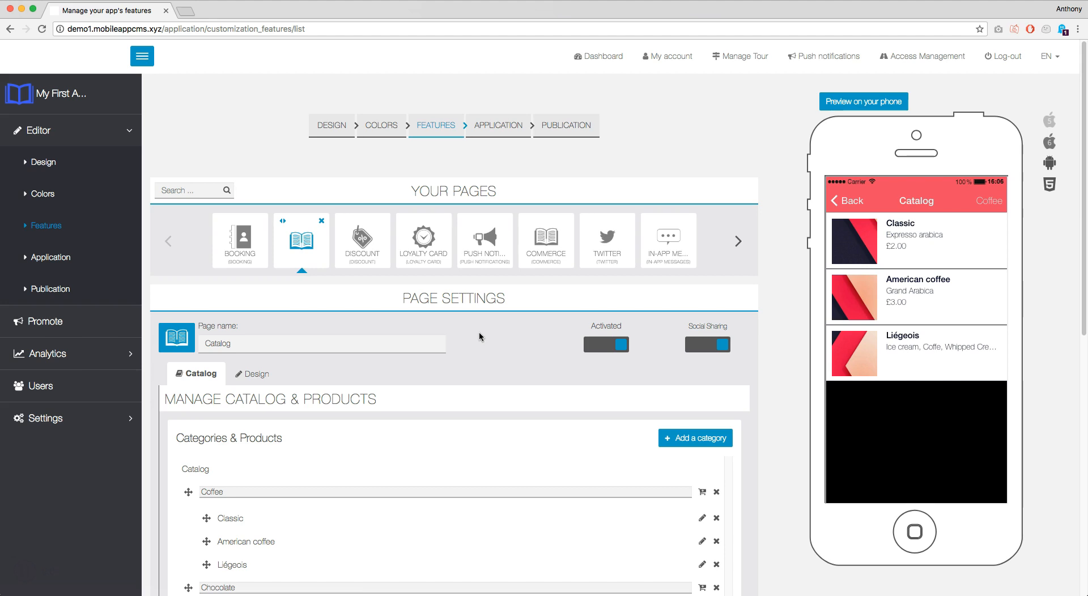
# Add a new category to the catalog and name it "Tea".
pyautogui.scroll(-5, 510, 385)
pyautogui.scroll(-1, 521, 306)
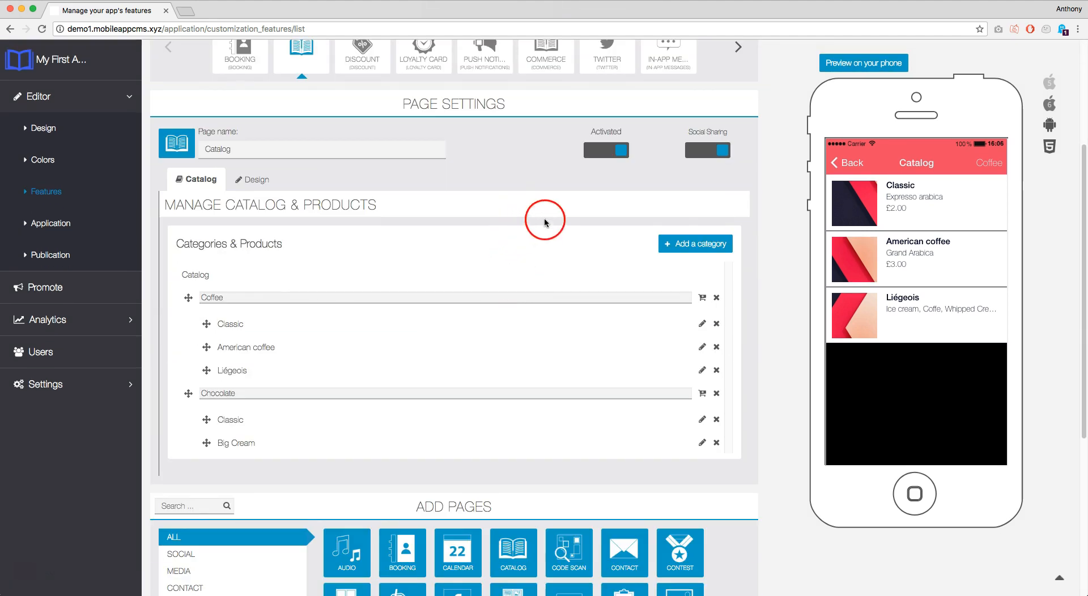
pyautogui.click(686, 245)
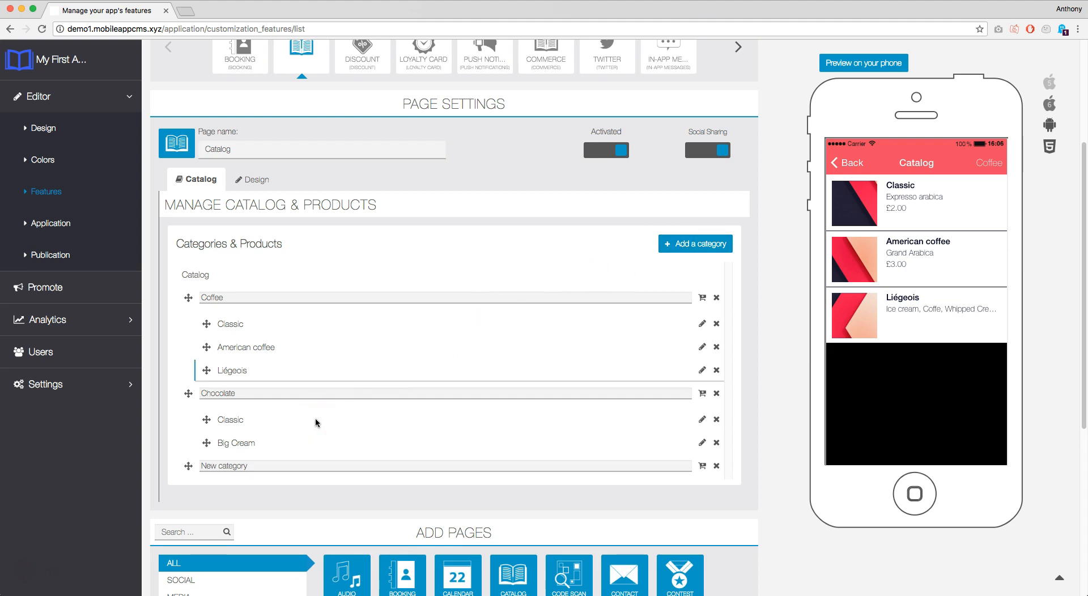
pyautogui.click(251, 467)
pyautogui.tripleClick(251, 467)
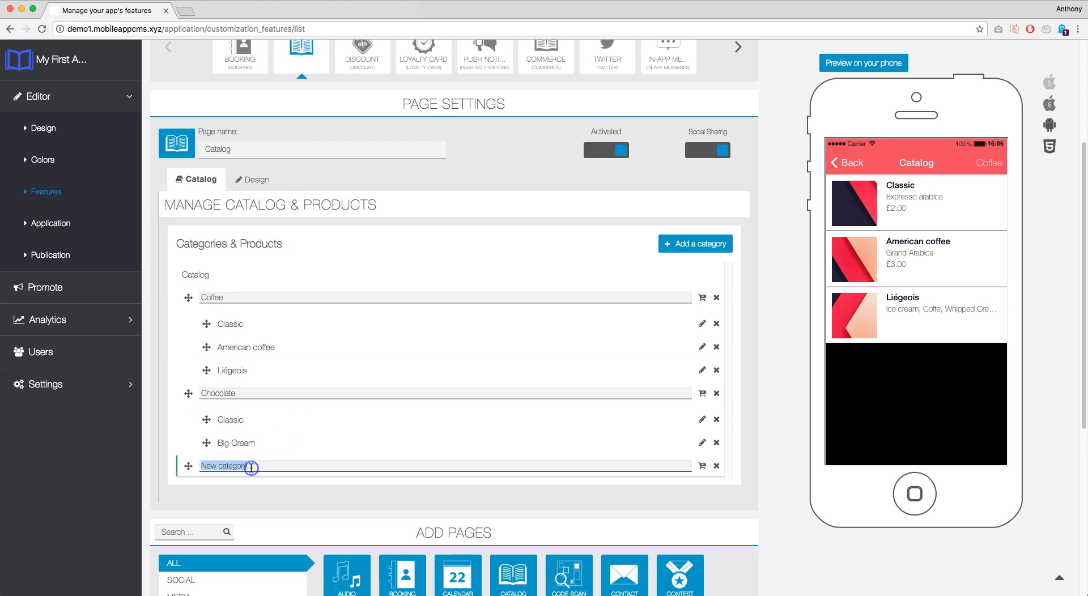
pyautogui.write('Tea')
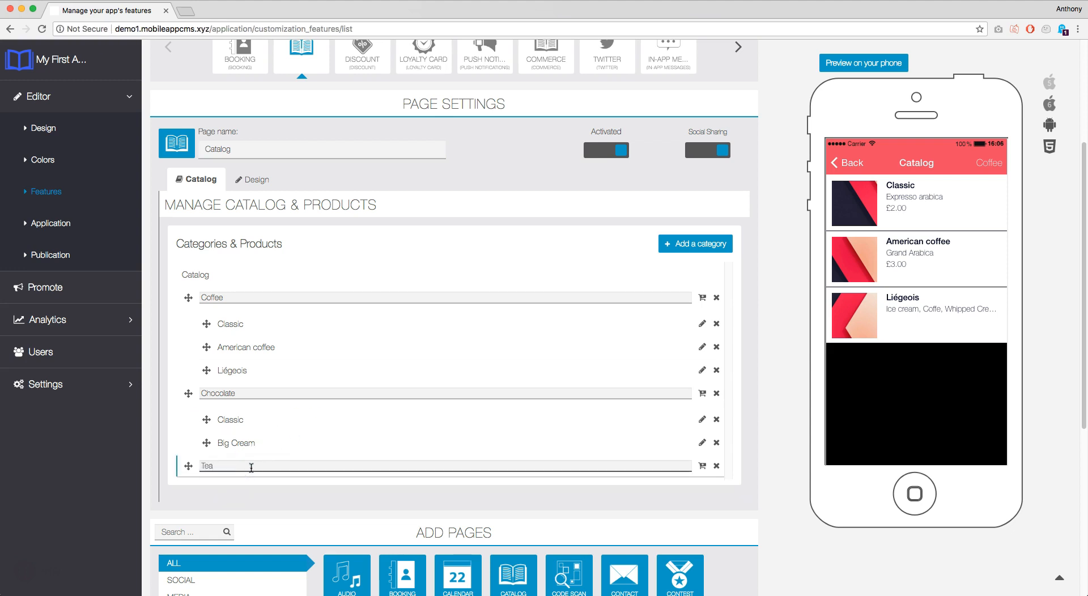
pyautogui.click(308, 480)
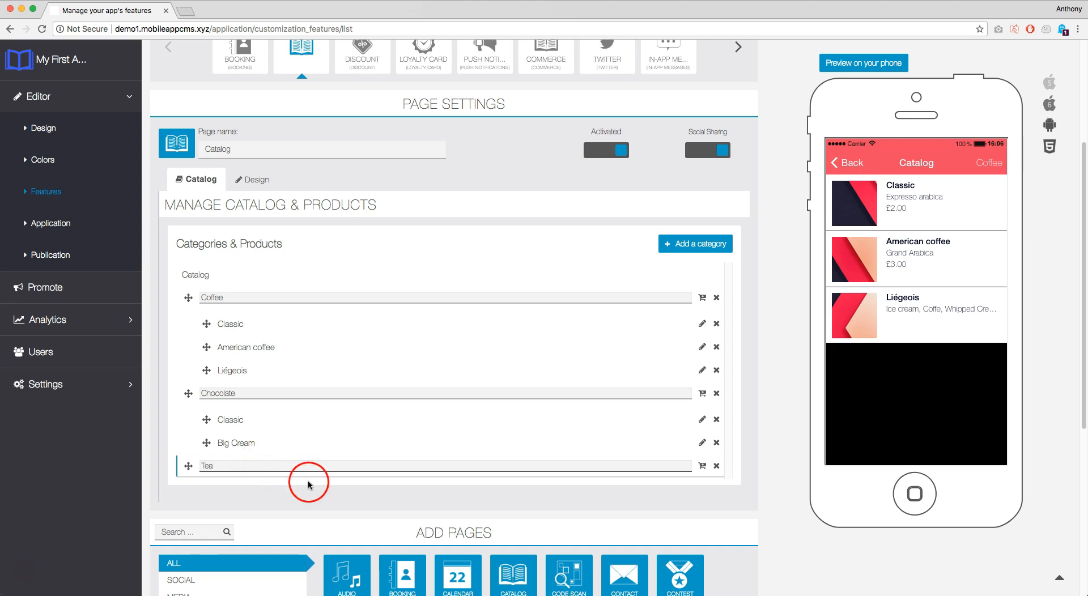
# Create a product in the Tea category named "Black Tea", with a description starting "Finest Black Tea from China. Rich characteristics" and a price of 3.
pyautogui.click(707, 466)
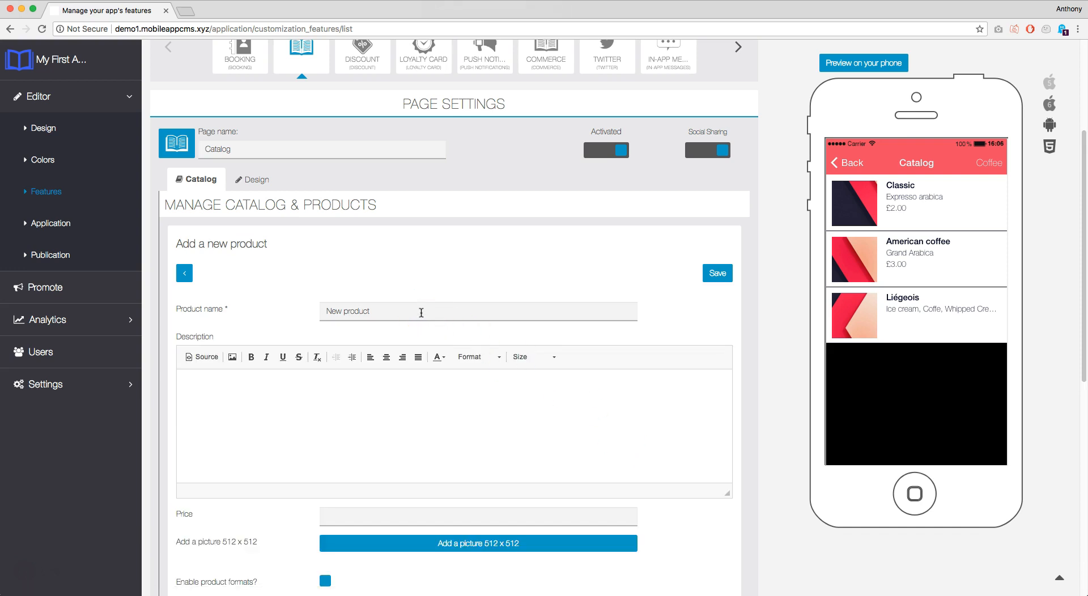
pyautogui.tripleClick(420, 312)
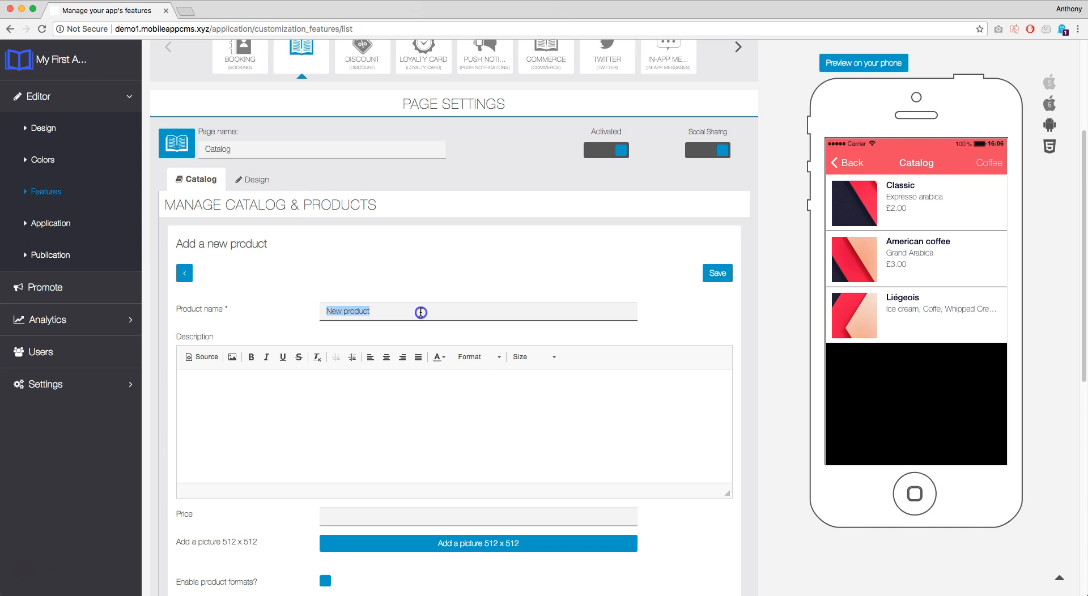
pyautogui.write('Black Tea')
pyautogui.scroll(-2, 408, 299)
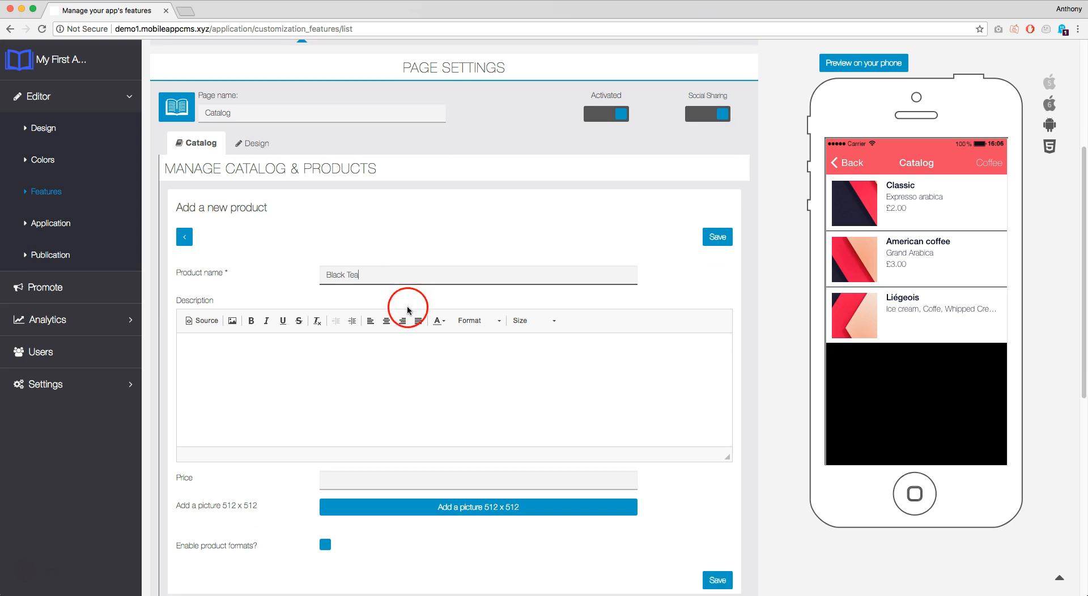
pyautogui.click(357, 341)
pyautogui.write('Finest Black Tea from China. Rich characteristics and malty, sweet, bright, smooth, and full flavors. Freshly picked leaves are withered, rolled into shape and left to oxidize until they turn black. The leaves are fired or dried and graded for quality and size.')
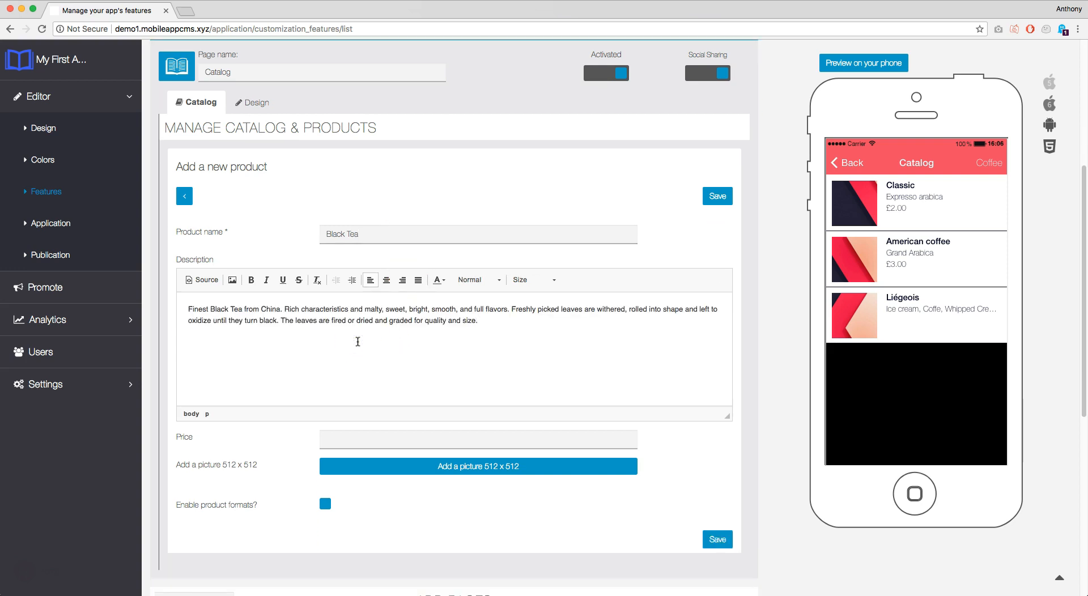
pyautogui.scroll(-3, 358, 341)
pyautogui.click(354, 324)
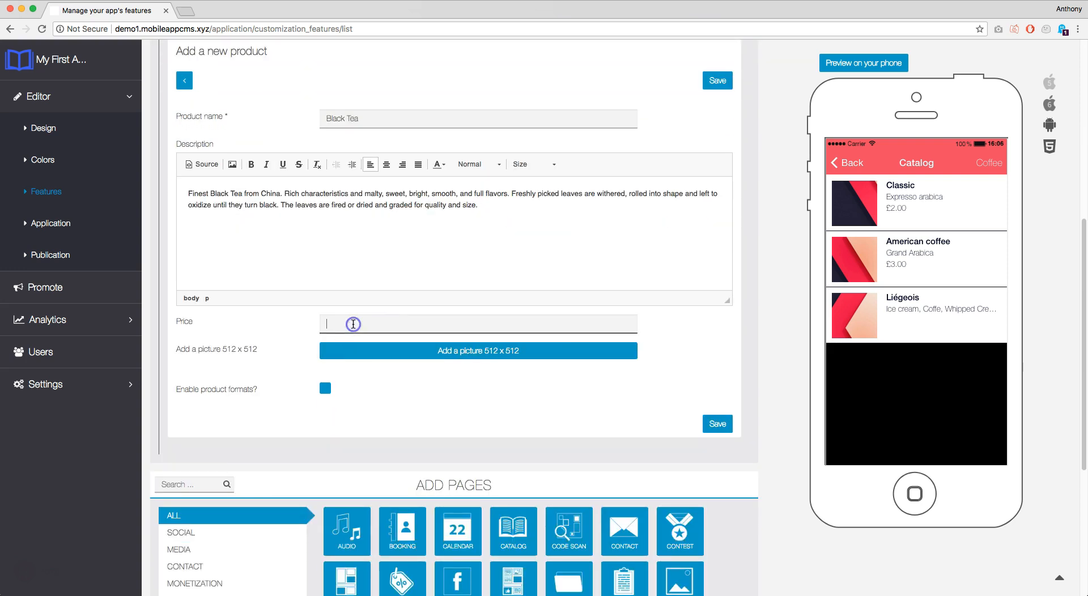
# Add BlackTeaLeaves.jpg as the product picture, with the crop area centred horizontally on the pile of leaves.
pyautogui.click(381, 348)
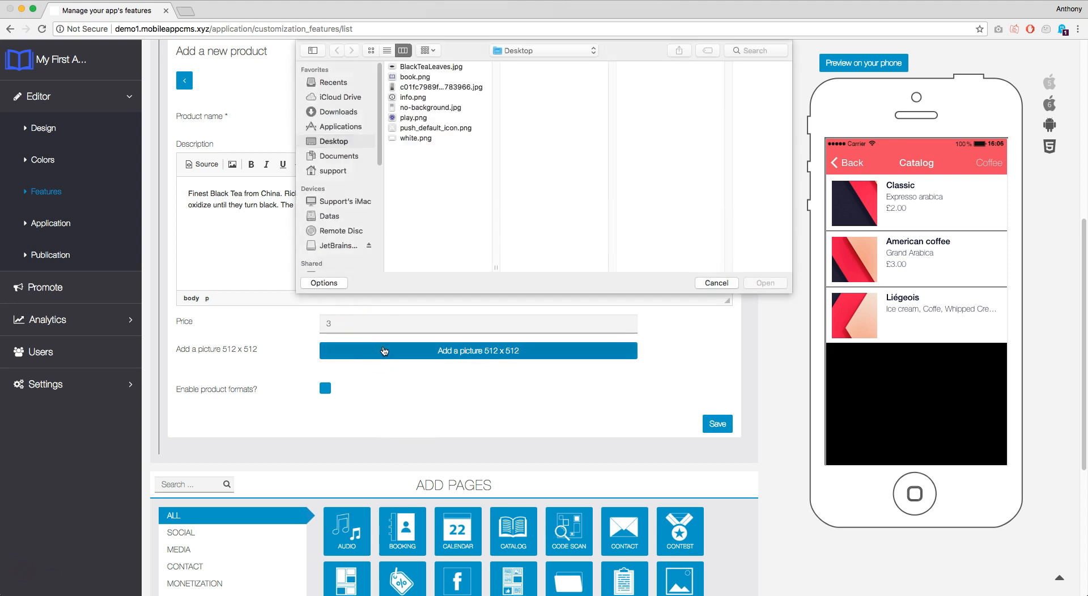
pyautogui.click(433, 67)
pyautogui.click(757, 283)
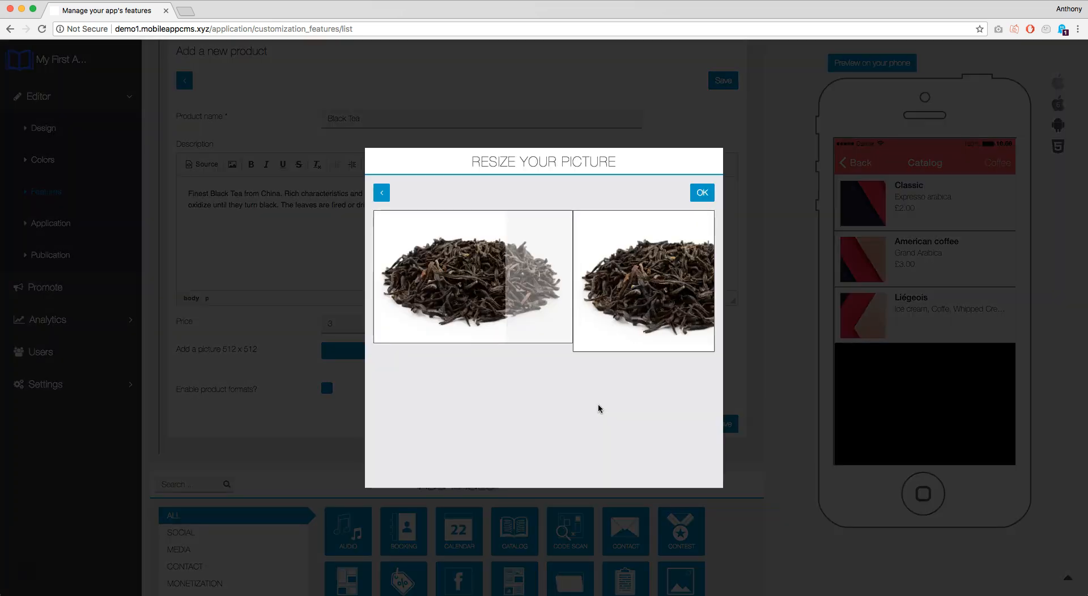
pyautogui.moveTo(454, 296); pyautogui.dragTo(479, 278)
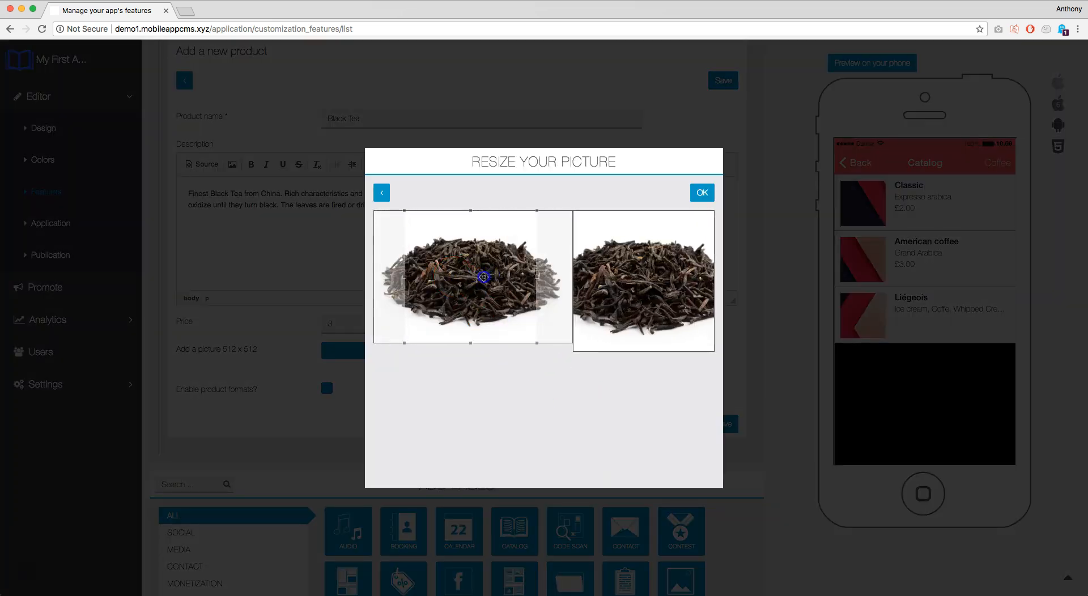
pyautogui.click(701, 193)
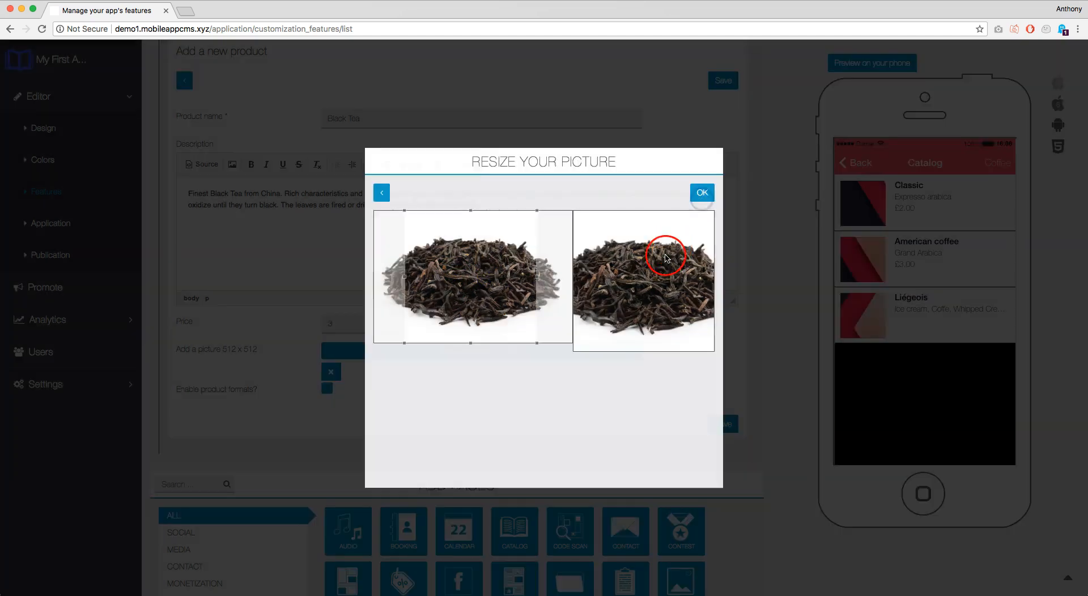
# Enable product formats with Small at 2.5, Medium at 3 and Big at 3.5, and save the product.
pyautogui.scroll(-1, 505, 399)
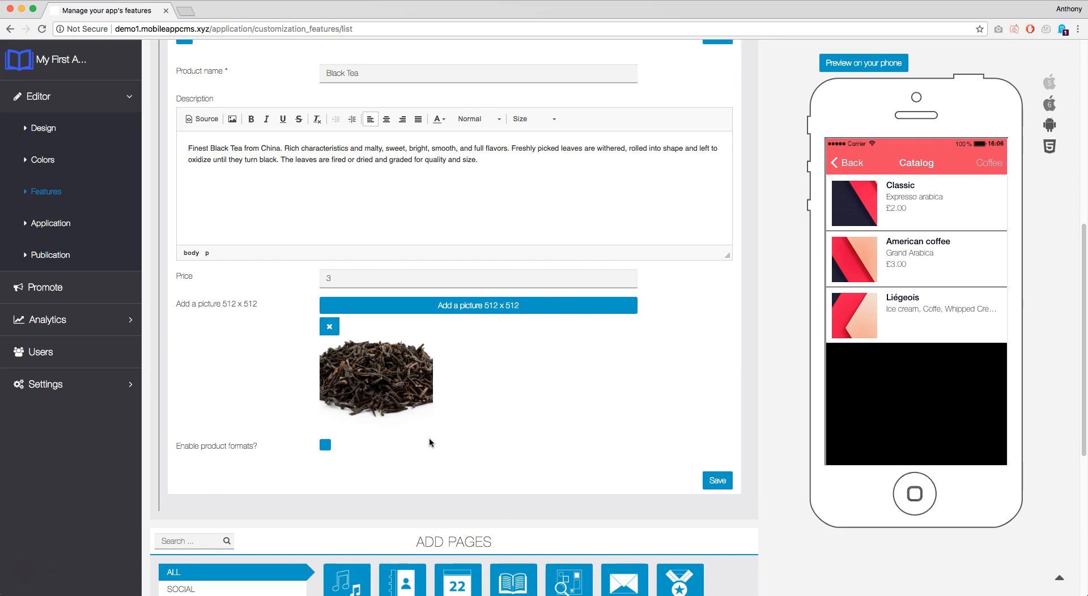
pyautogui.click(327, 445)
pyautogui.scroll(-2, 450, 427)
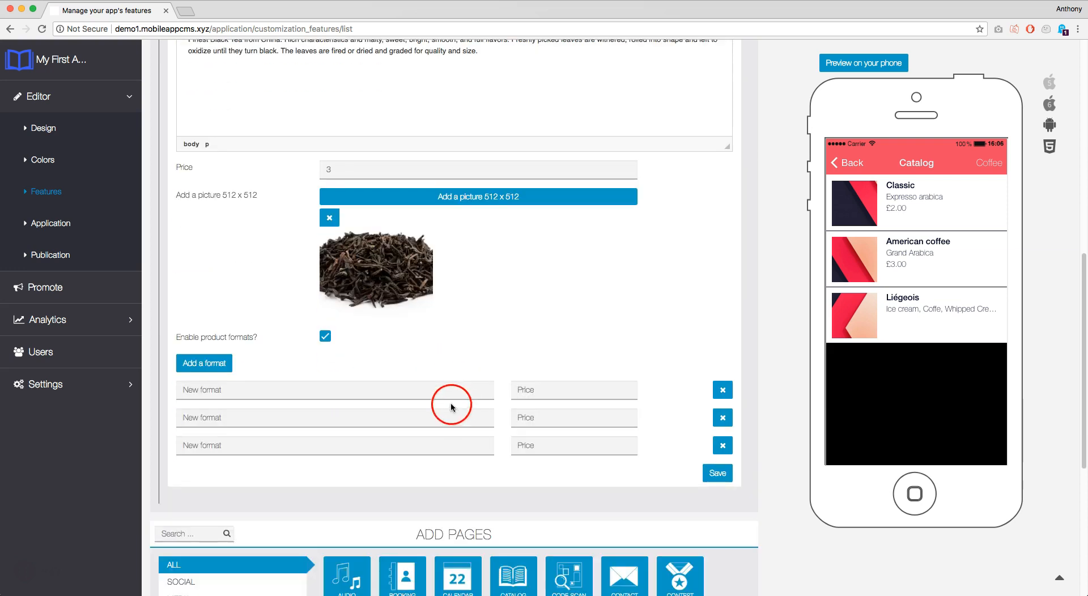
pyautogui.click(353, 397)
pyautogui.write('Small')
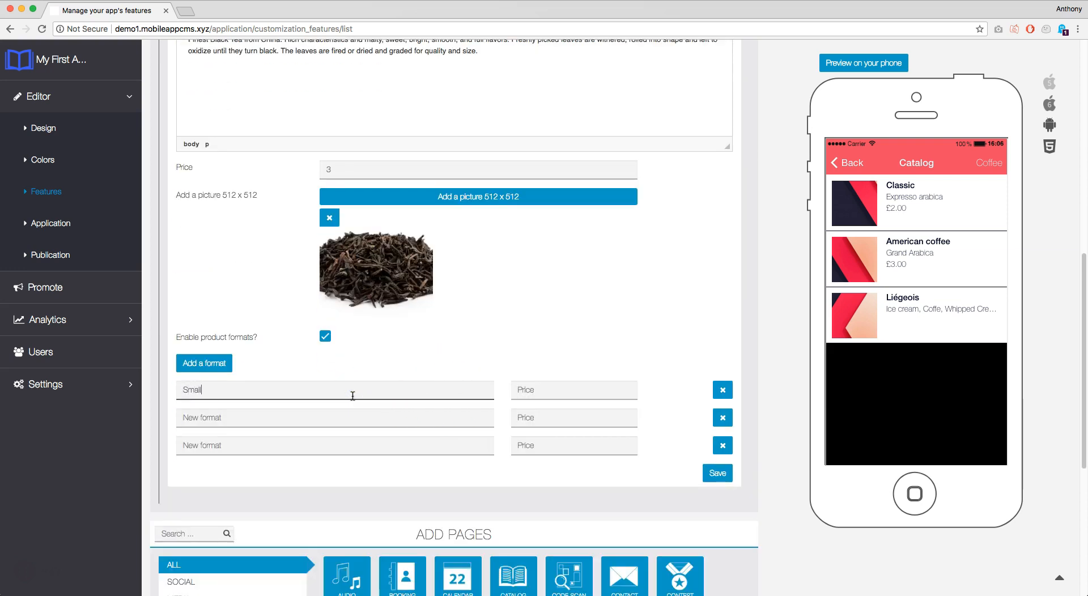
pyautogui.press('Tab')
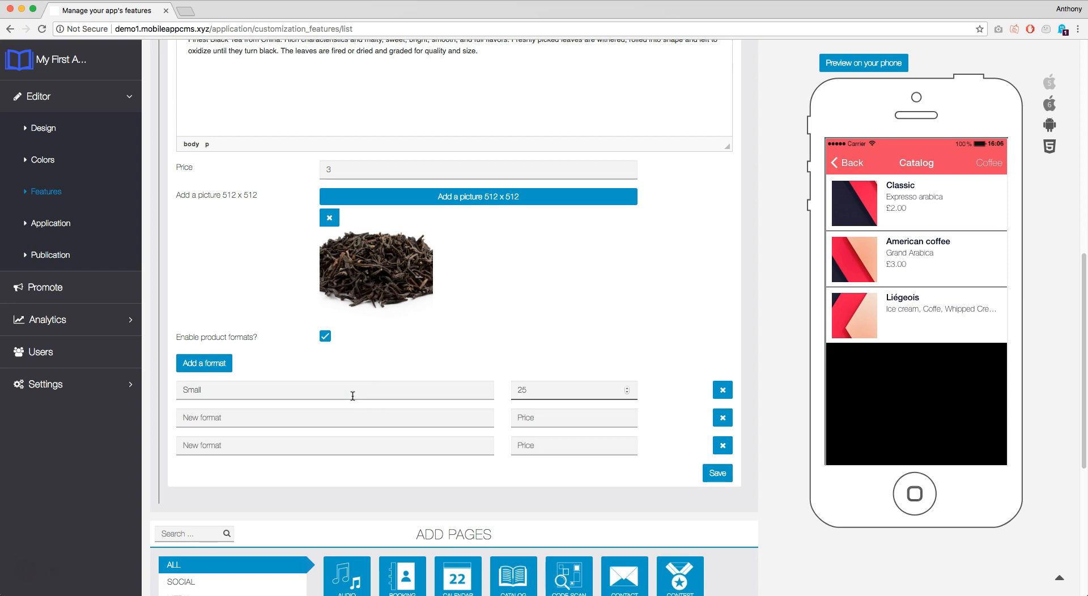
pyautogui.press('Tab')
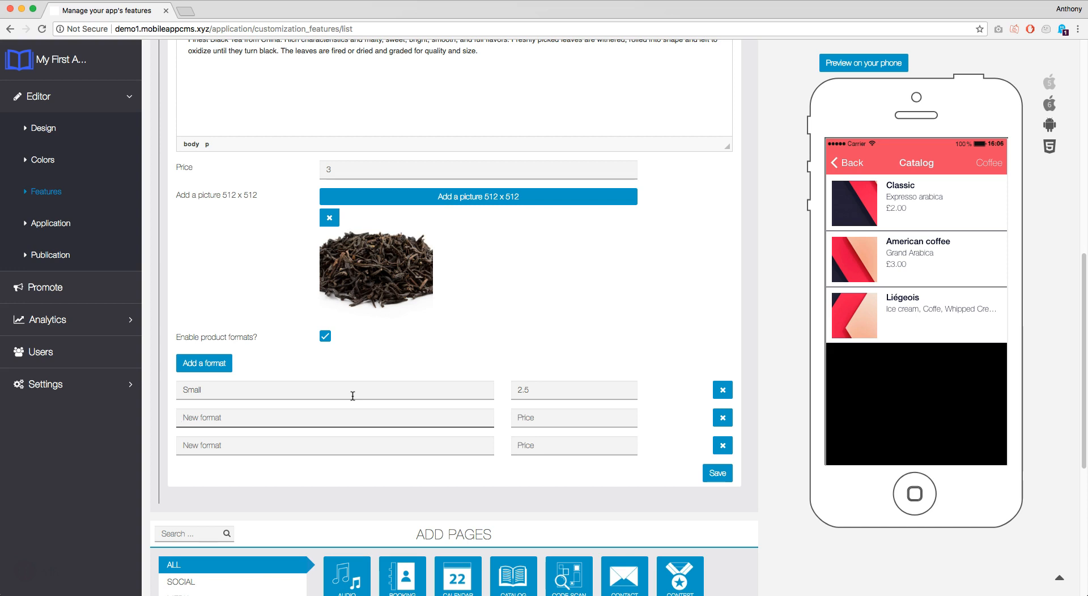
pyautogui.press('Tab')
pyautogui.write('3')
pyautogui.press('Tab')
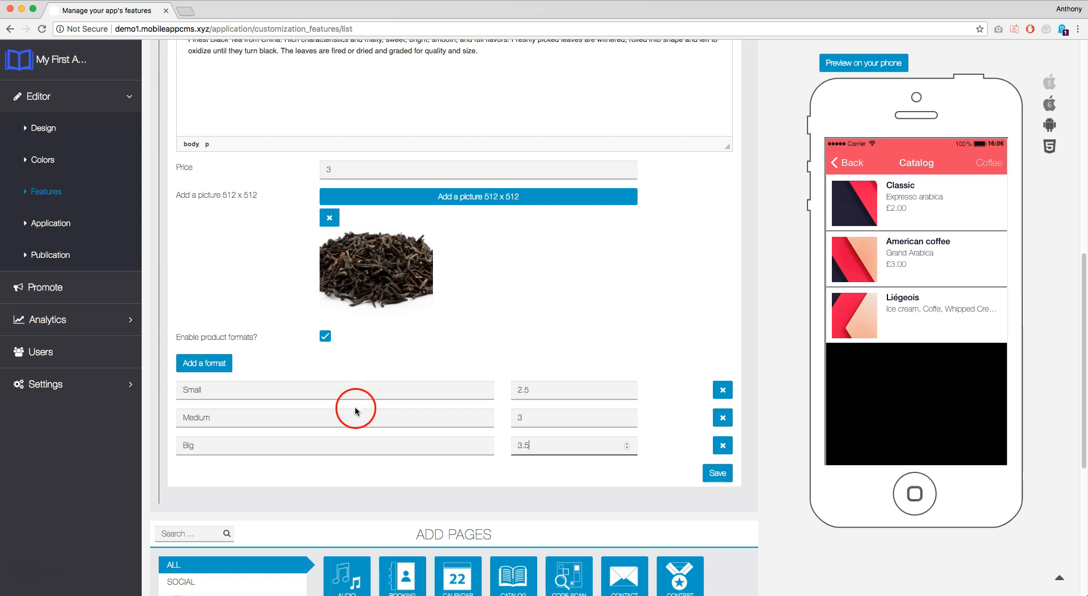
pyautogui.click(565, 473)
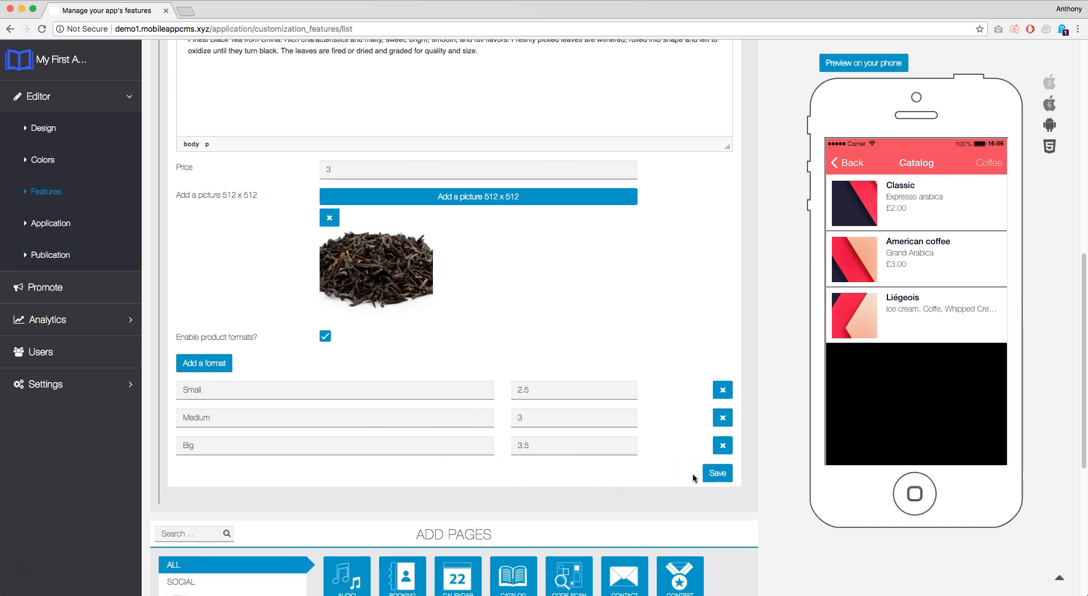
pyautogui.click(714, 474)
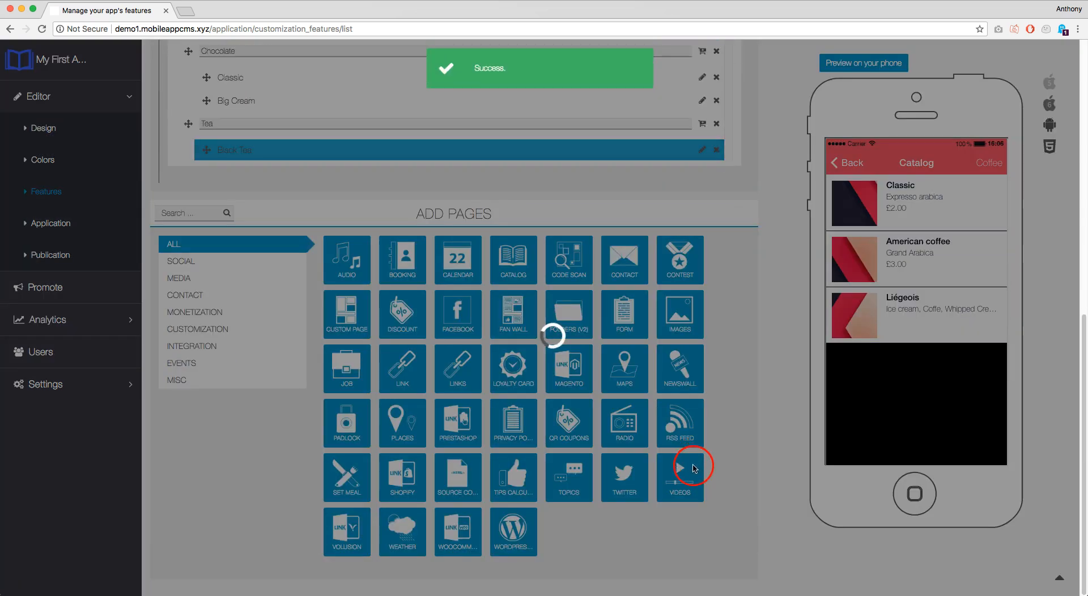
# Move the Tea category with its product above the Chocolate category in the catalog list.
pyautogui.scroll(5, 633, 363)
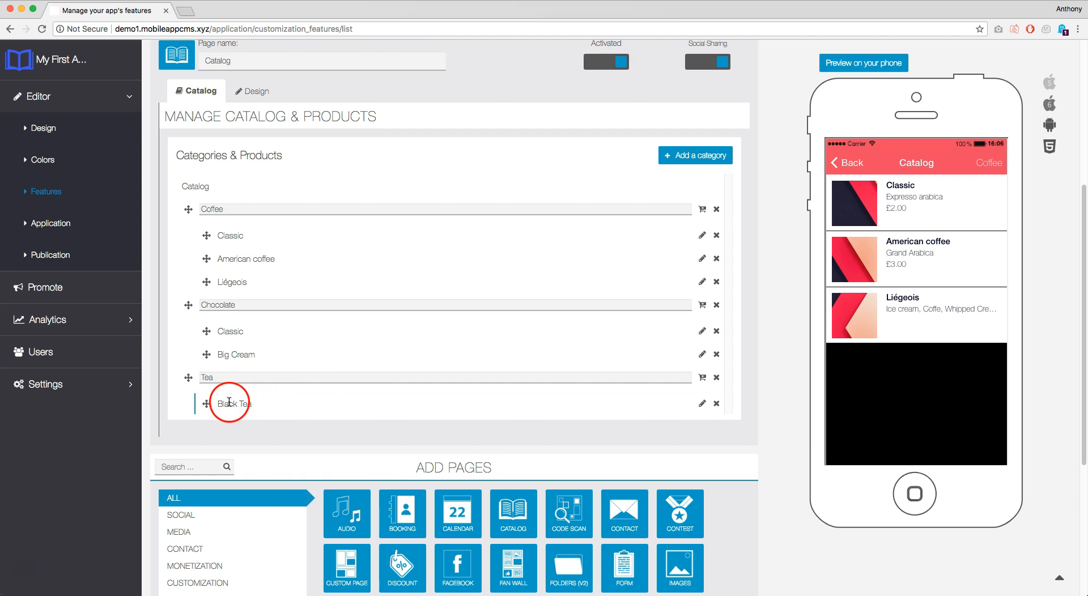
pyautogui.moveTo(208, 402); pyautogui.dragTo(179, 287)
pyautogui.click(189, 375)
pyautogui.click(215, 304)
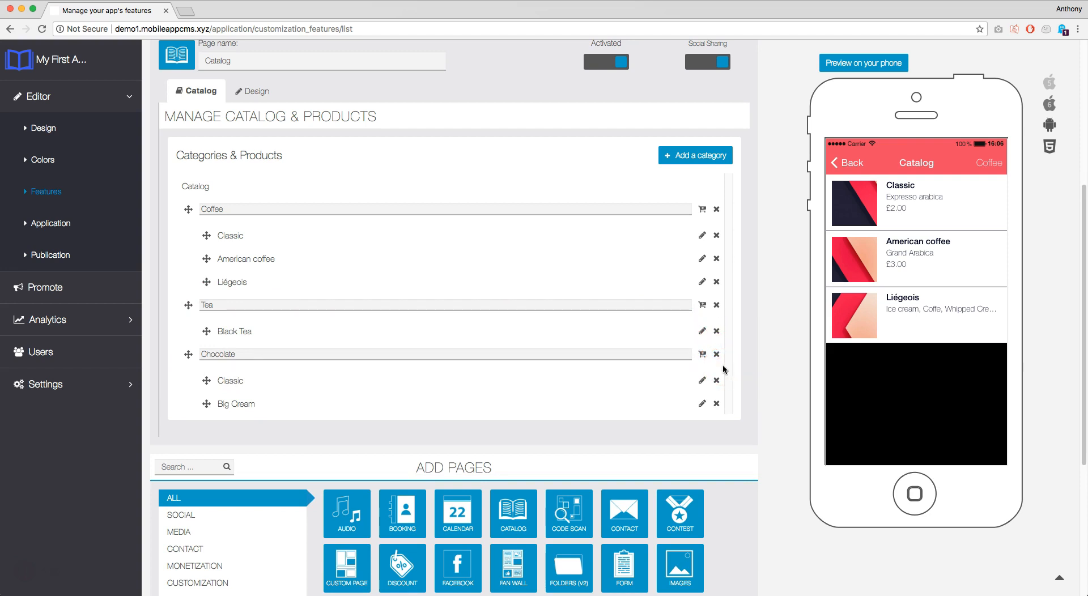
# Delete the Classic product from the Chocolate category.
pyautogui.click(716, 381)
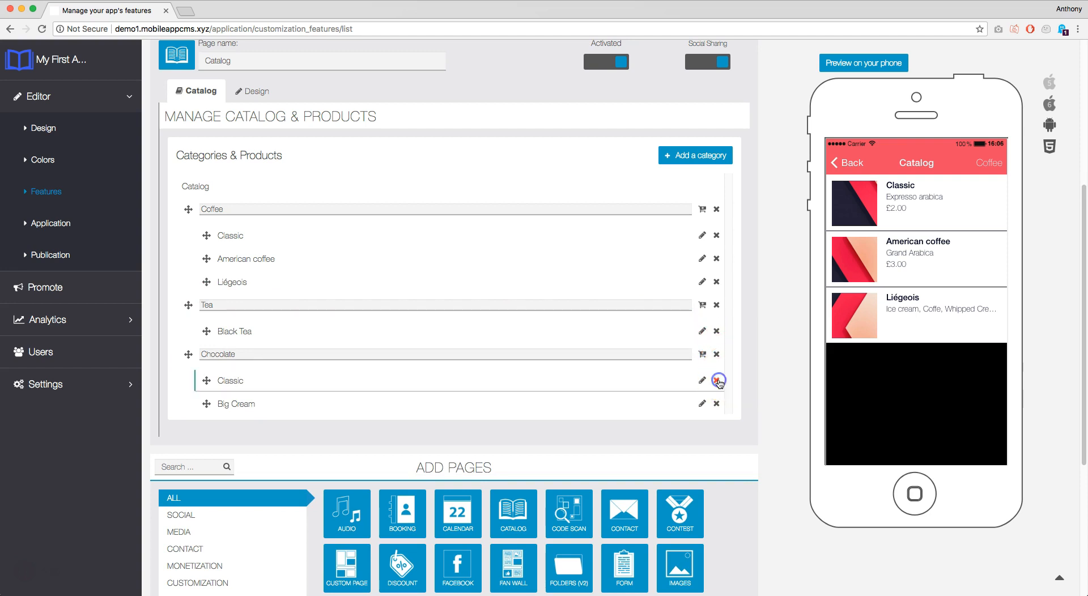
pyautogui.click(584, 351)
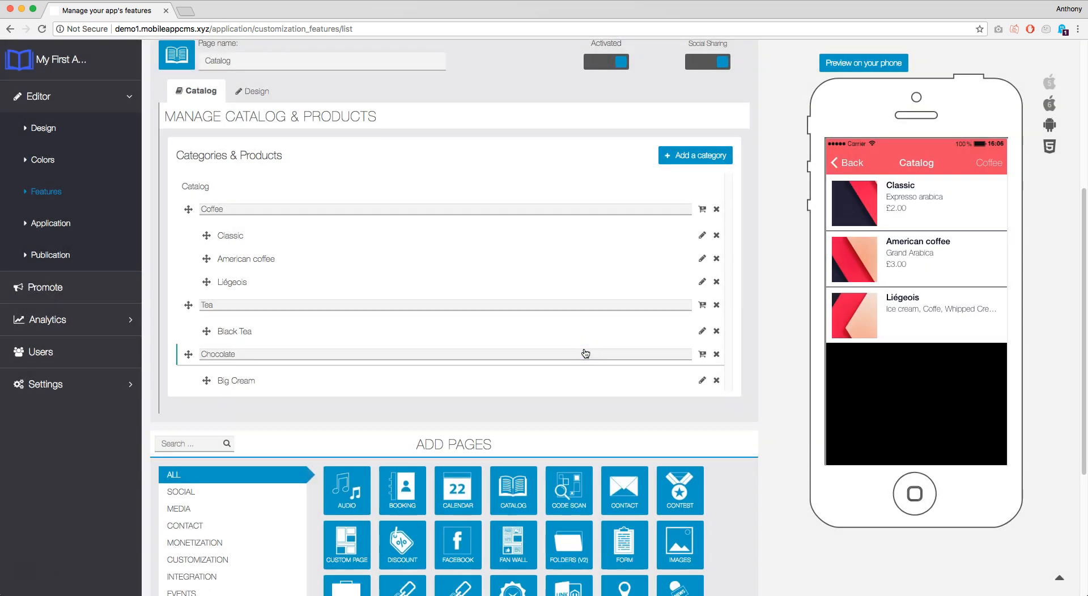
# Open the Black Tea product for editing, review its details and formats, and save it.
pyautogui.click(702, 332)
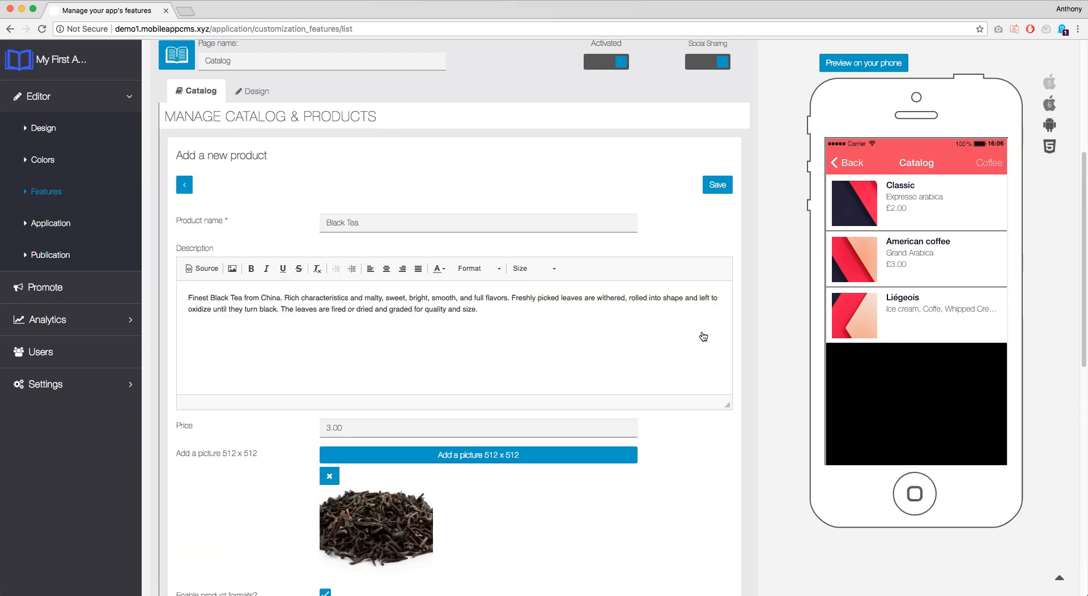
pyautogui.scroll(-3, 739, 254)
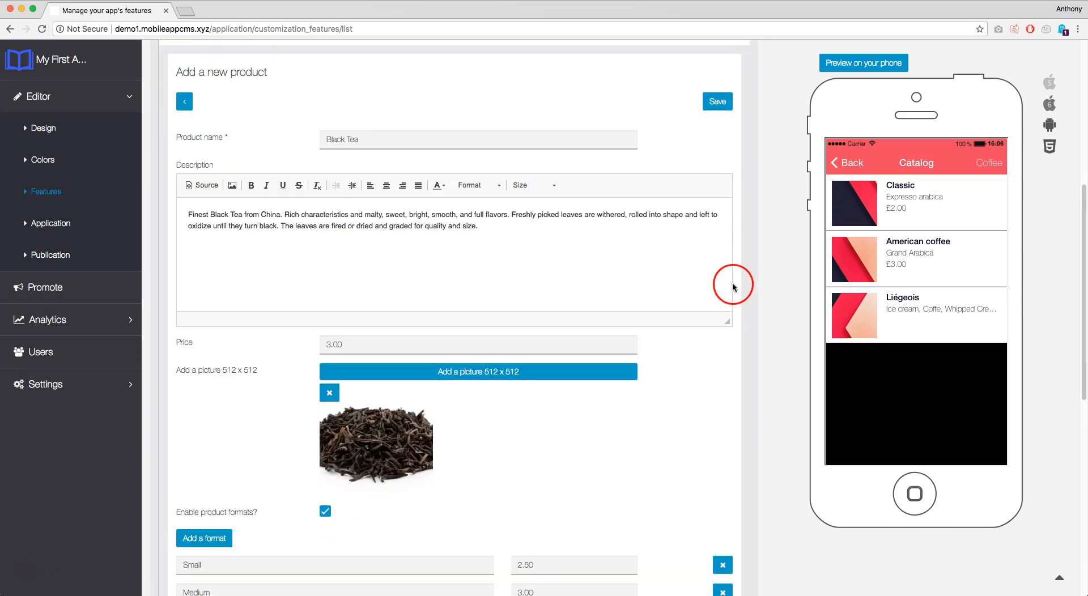
pyautogui.scroll(3, 730, 288)
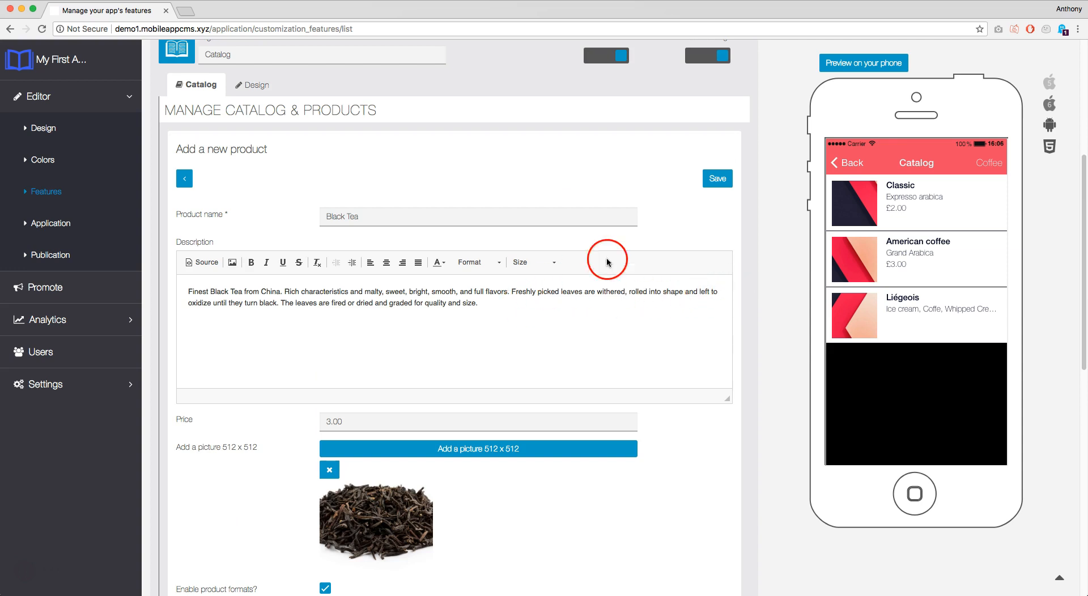
pyautogui.click(715, 189)
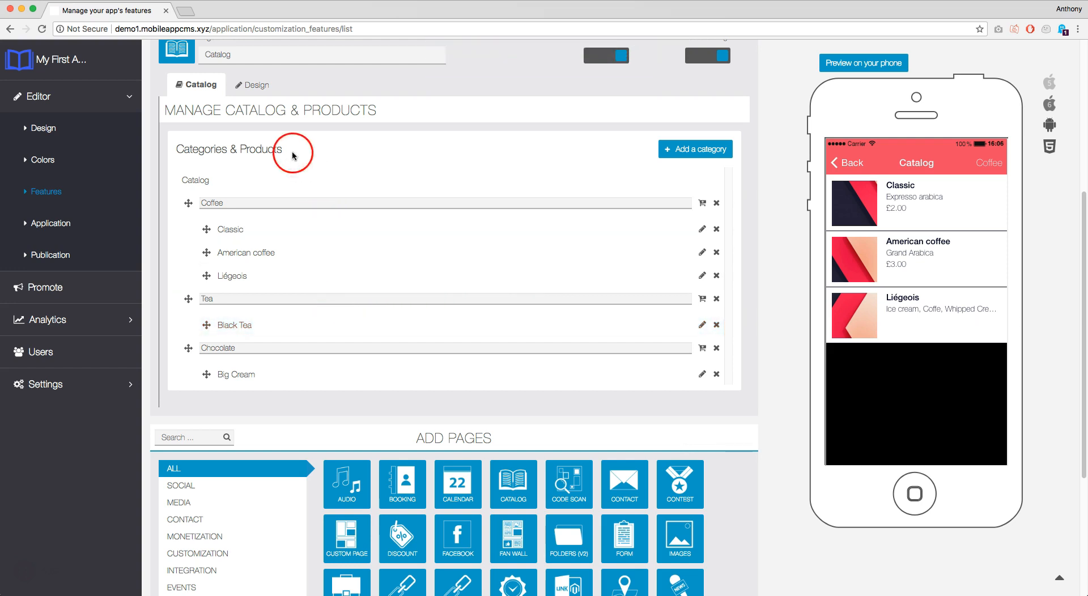
# Apply the second layout, a uniform two-column grid, to the Catalog page, with c01fc7989fc3ef57a1bef7512f783966.jpg as its portrait background, and save the design.
pyautogui.click(242, 93)
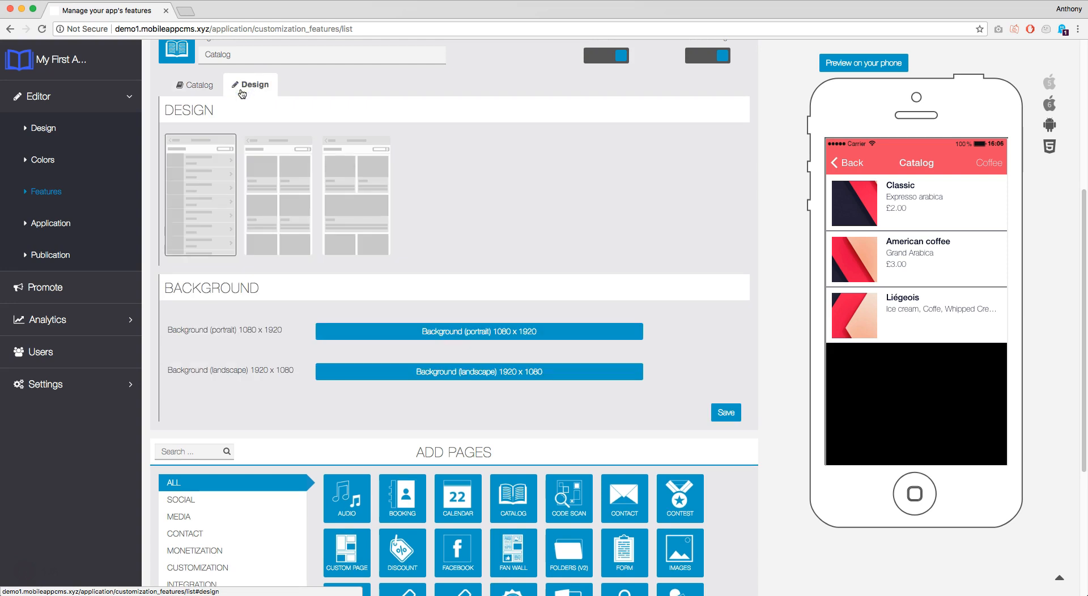
pyautogui.click(299, 204)
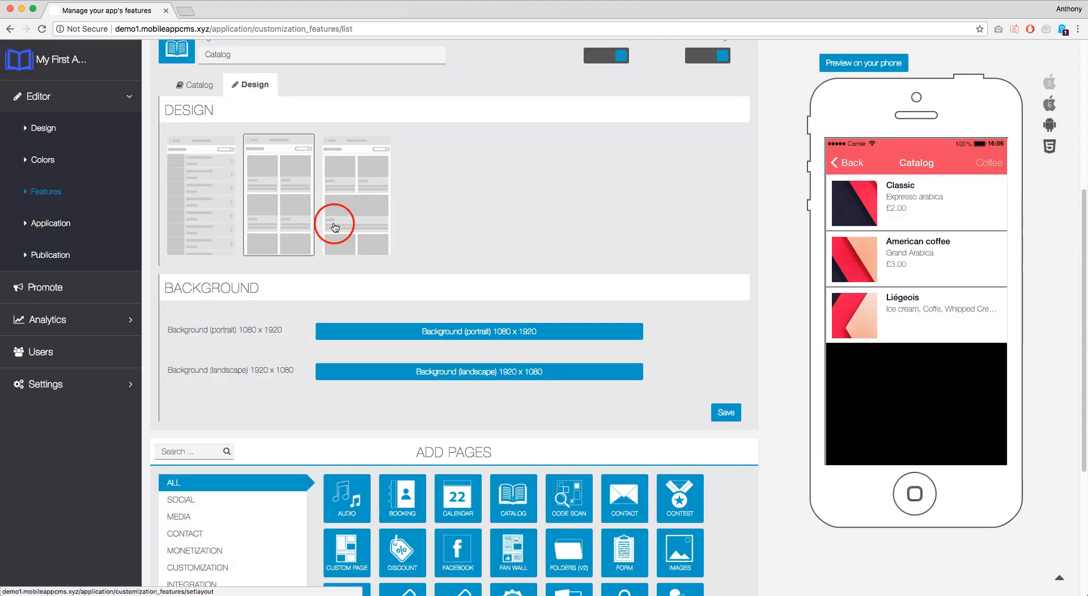
pyautogui.click(517, 334)
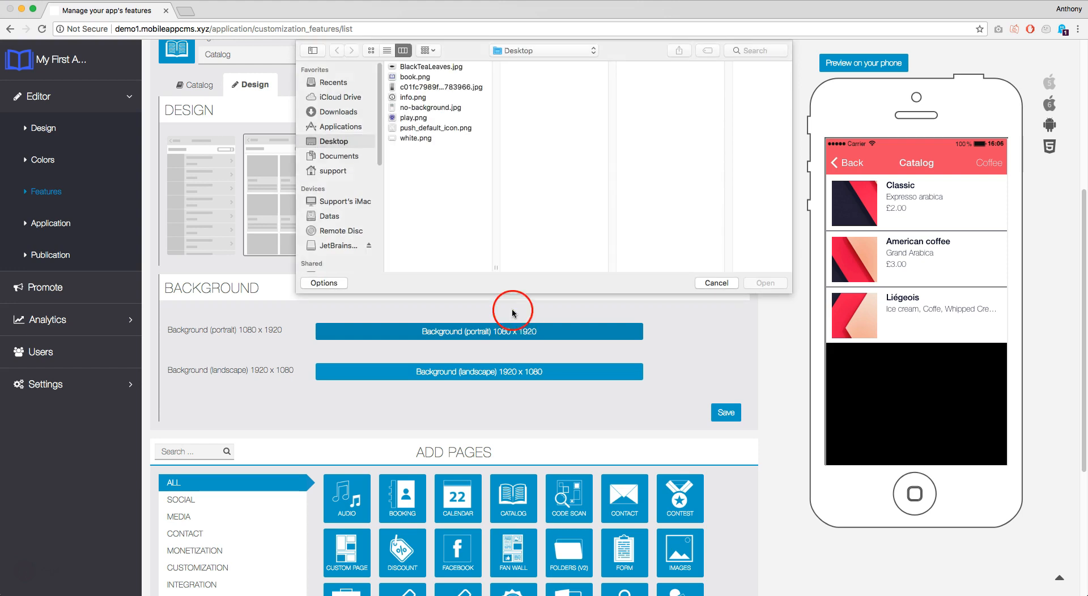
pyautogui.click(445, 88)
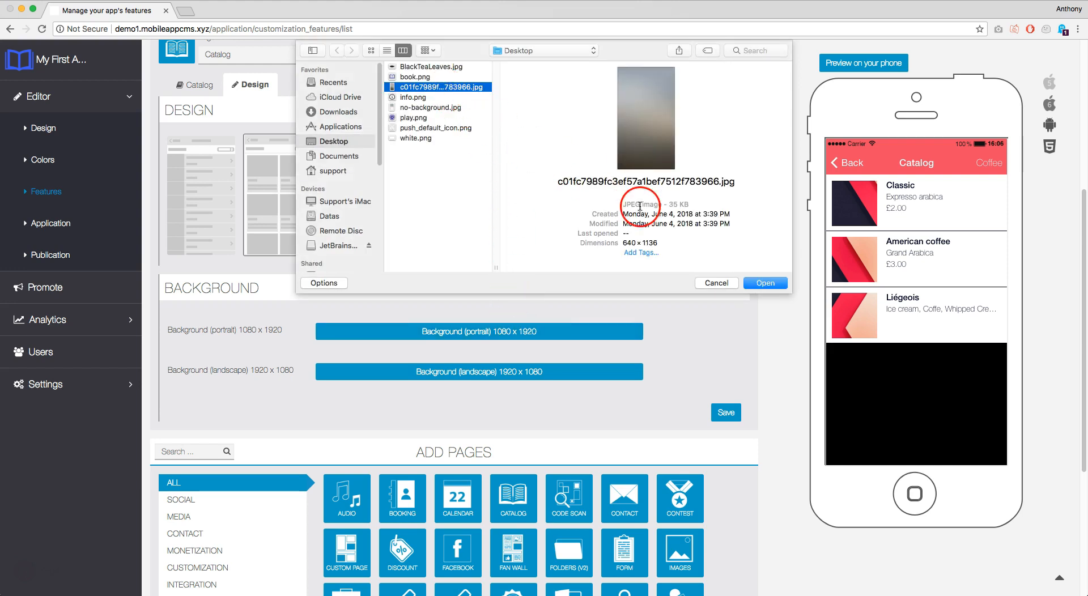
pyautogui.click(764, 283)
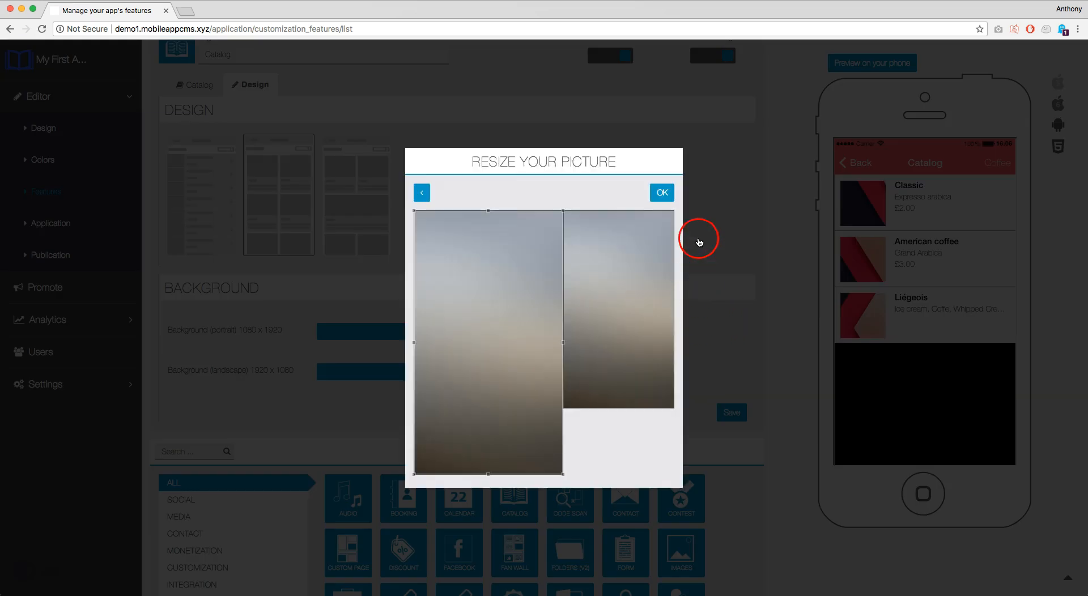
pyautogui.click(661, 193)
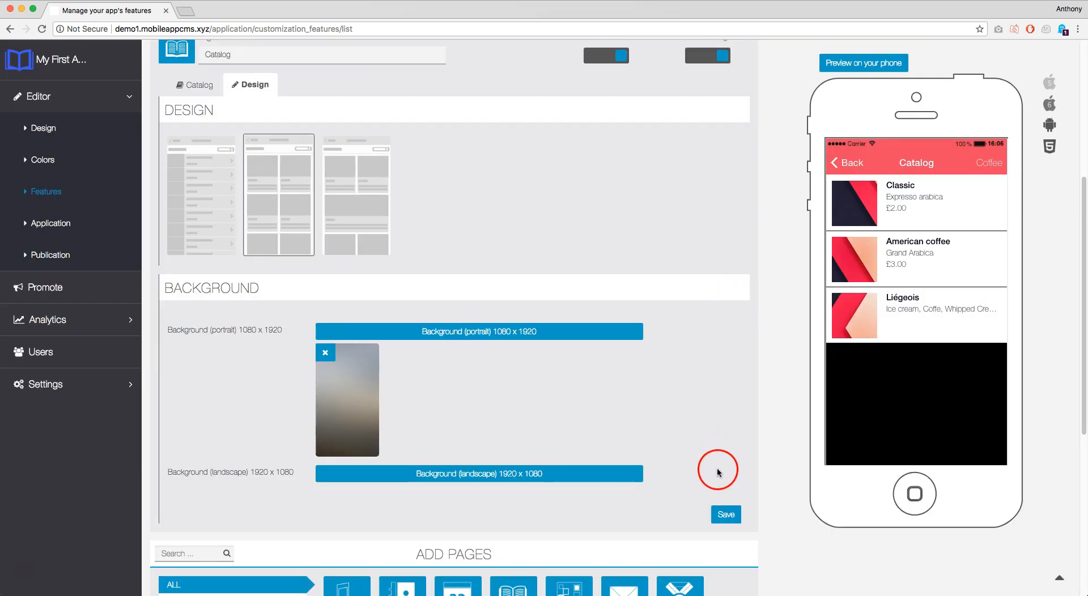
pyautogui.click(718, 518)
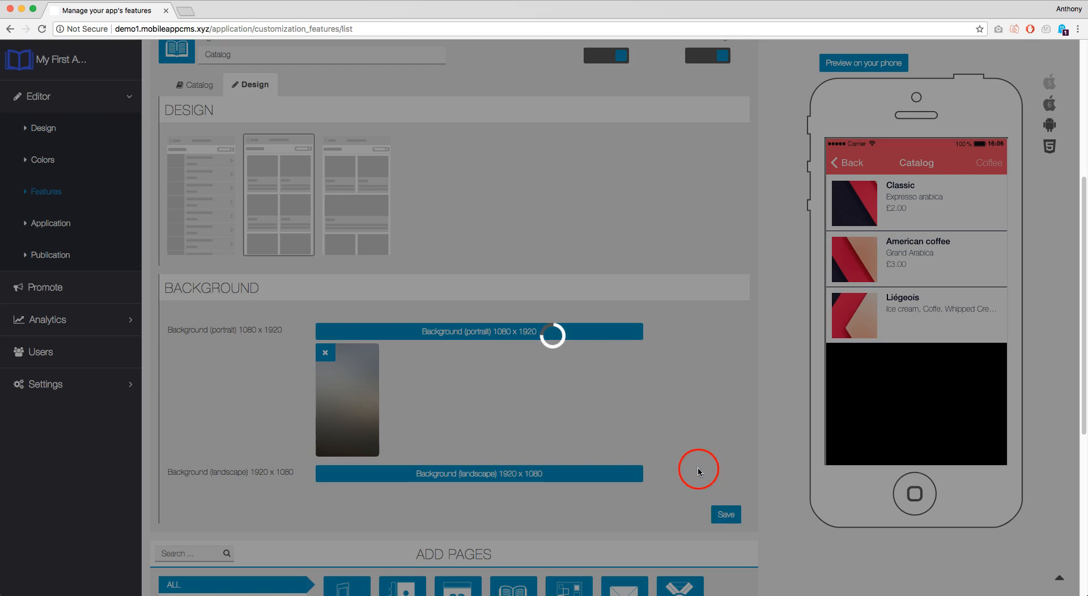